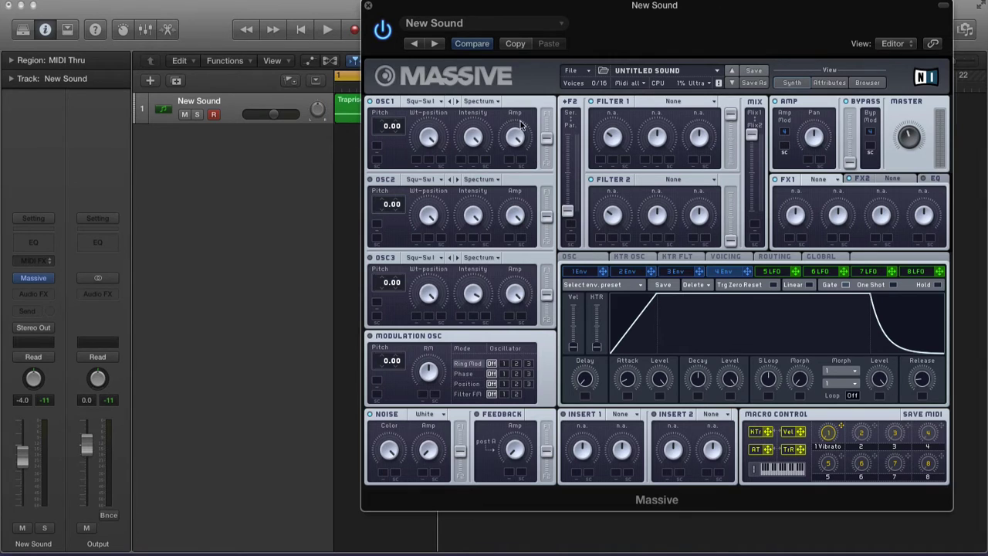
# - Modulate OSC1's pitch with LFO 5 by 24.00, set the base pitch to 12.00, and audition the sound
pyautogui.moveTo(456, 15); pyautogui.dragTo(483, 234)
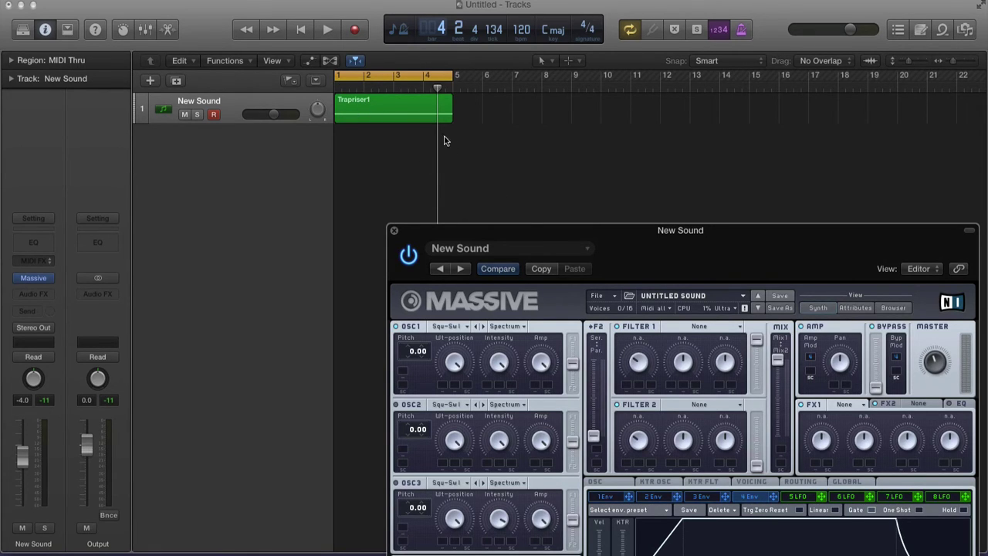
pyautogui.moveTo(504, 226); pyautogui.dragTo(451, 18)
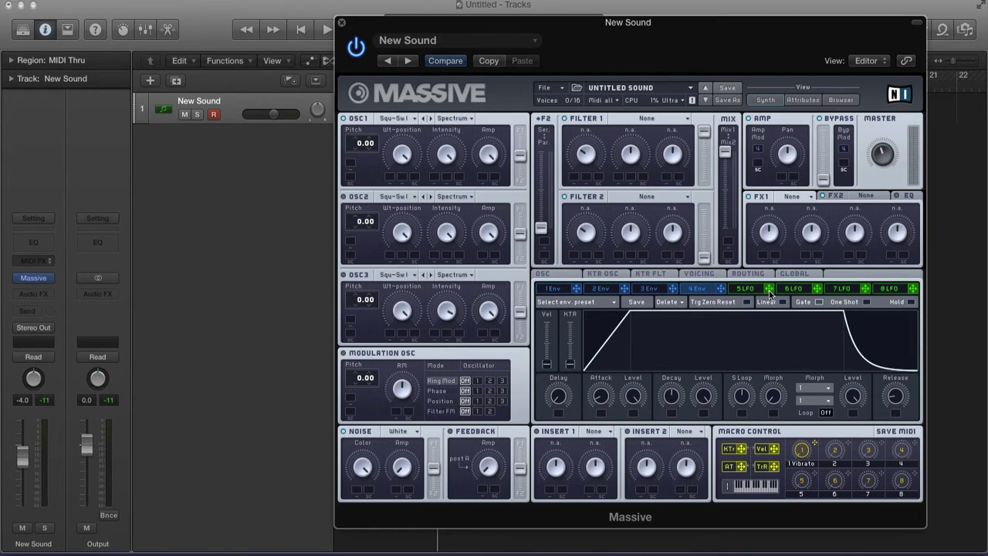
pyautogui.moveTo(770, 293); pyautogui.dragTo(351, 164)
pyautogui.moveTo(370, 160); pyautogui.dragTo(371, 167)
pyautogui.press('space')
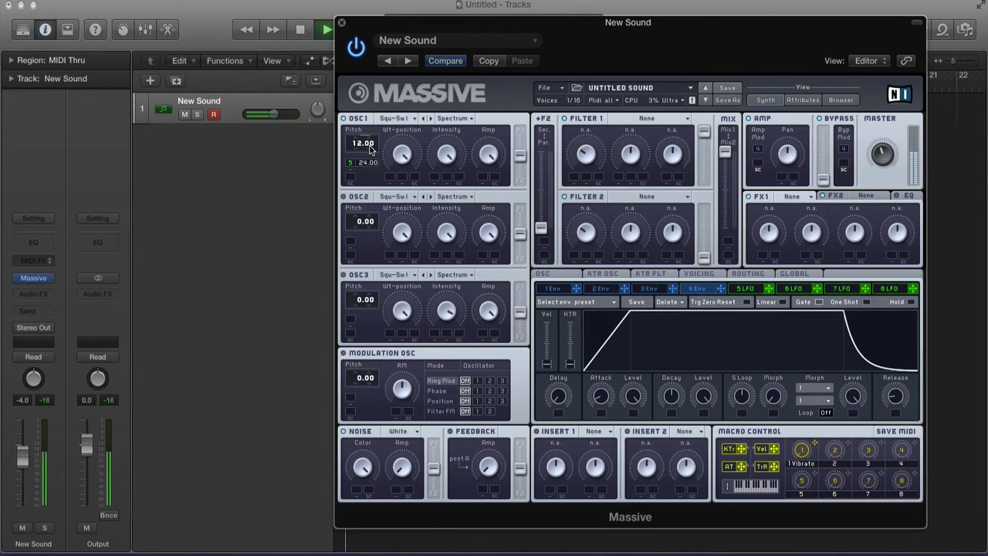
pyautogui.press('space')
# - Give LFO 5 a triangle curve and sync it to the tempo at a ratio of 8/1
pyautogui.click(745, 288)
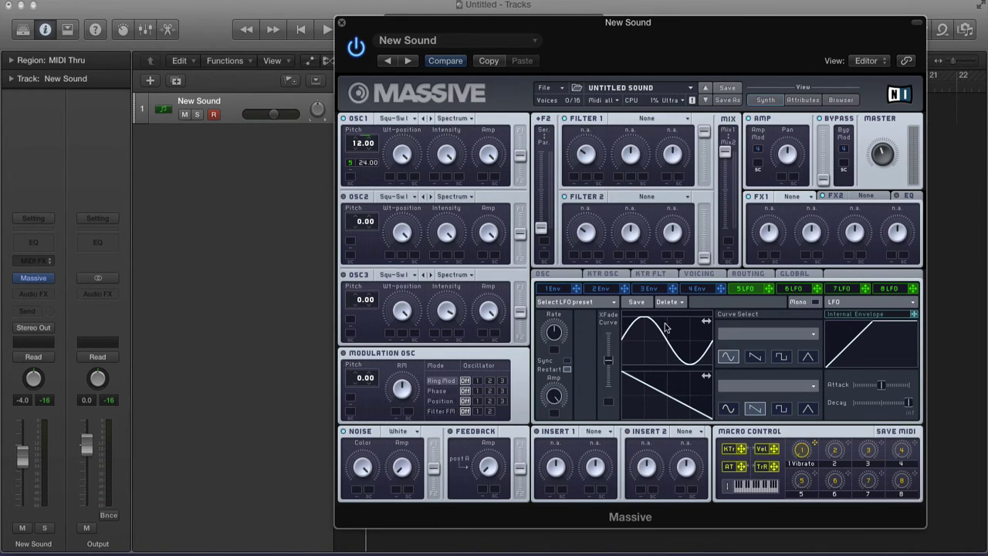
pyautogui.click(807, 360)
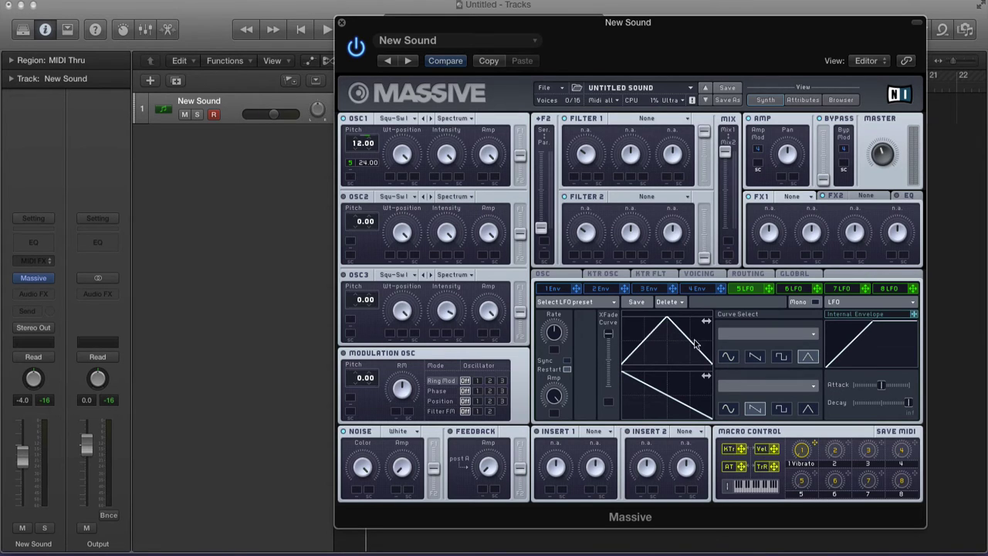
pyautogui.click(567, 362)
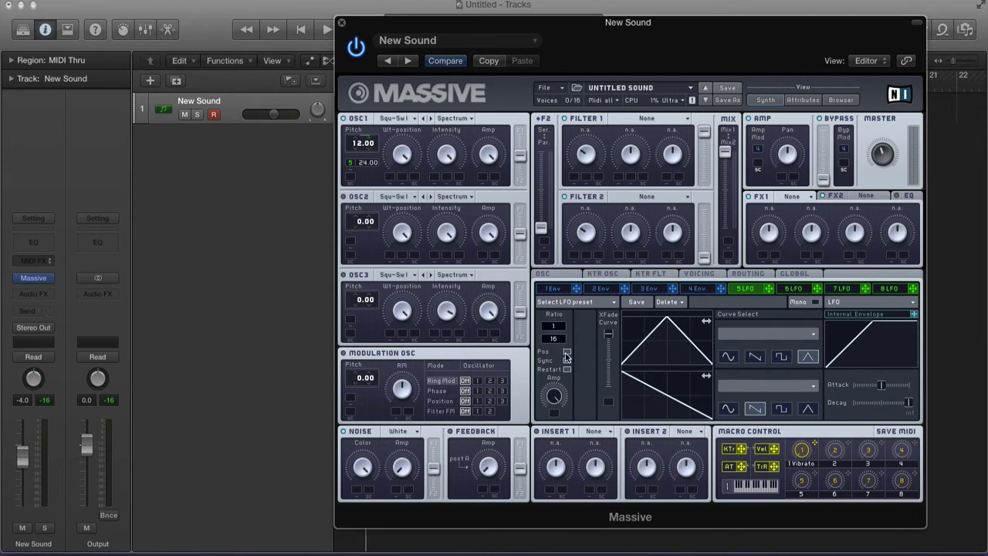
pyautogui.moveTo(560, 339); pyautogui.dragTo(559, 364)
# - Check the Trapriser1 region's length in the arrangement and play it back to audition the pitch modulation
pyautogui.moveTo(431, 28); pyautogui.dragTo(435, 181)
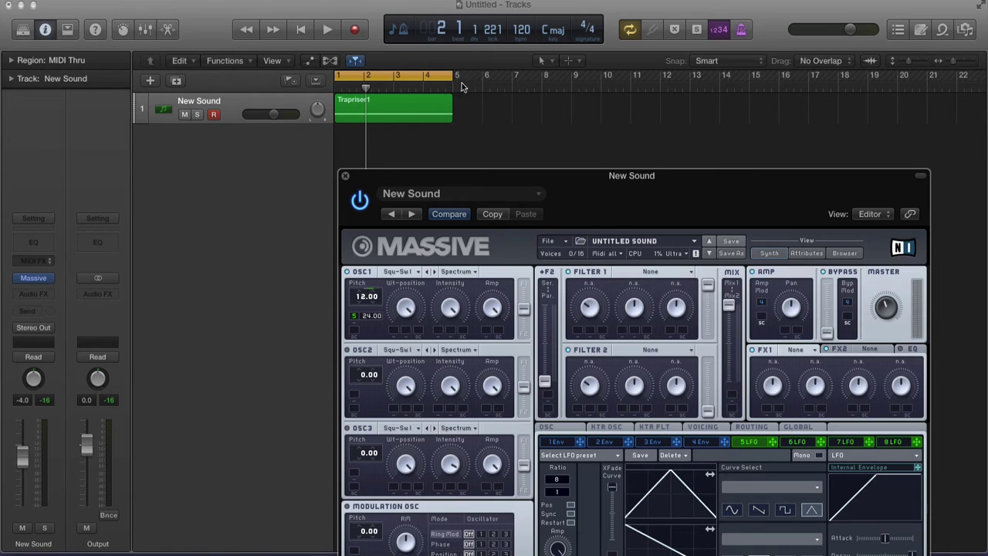
pyautogui.moveTo(517, 176); pyautogui.dragTo(561, 23)
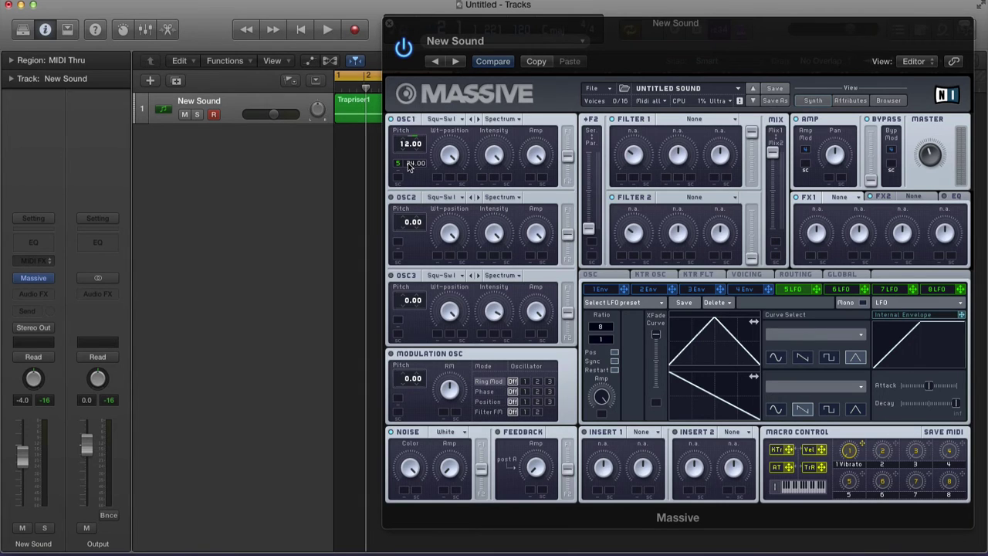
pyautogui.press('space')
pyautogui.moveTo(479, 23); pyautogui.dragTo(572, 163)
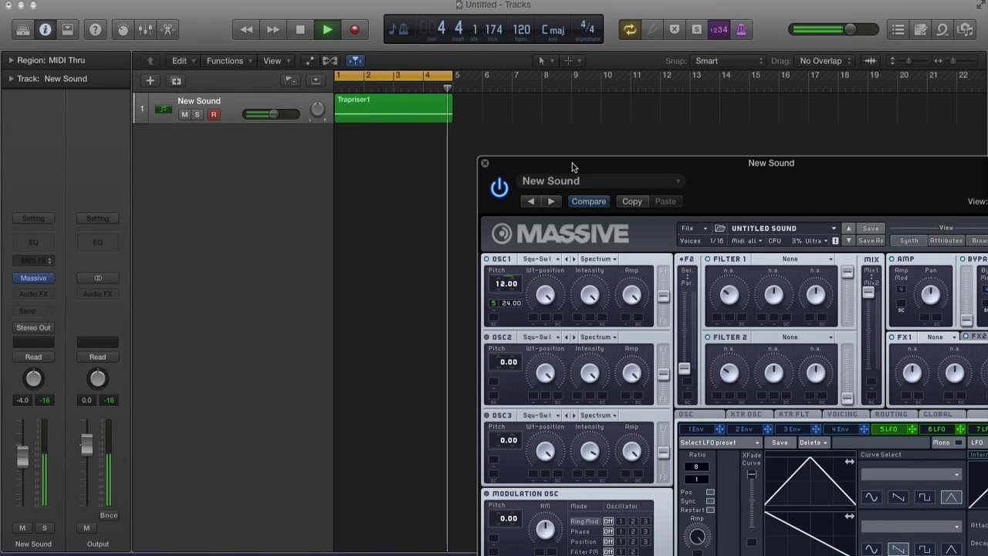
pyautogui.moveTo(578, 163); pyautogui.dragTo(406, 10)
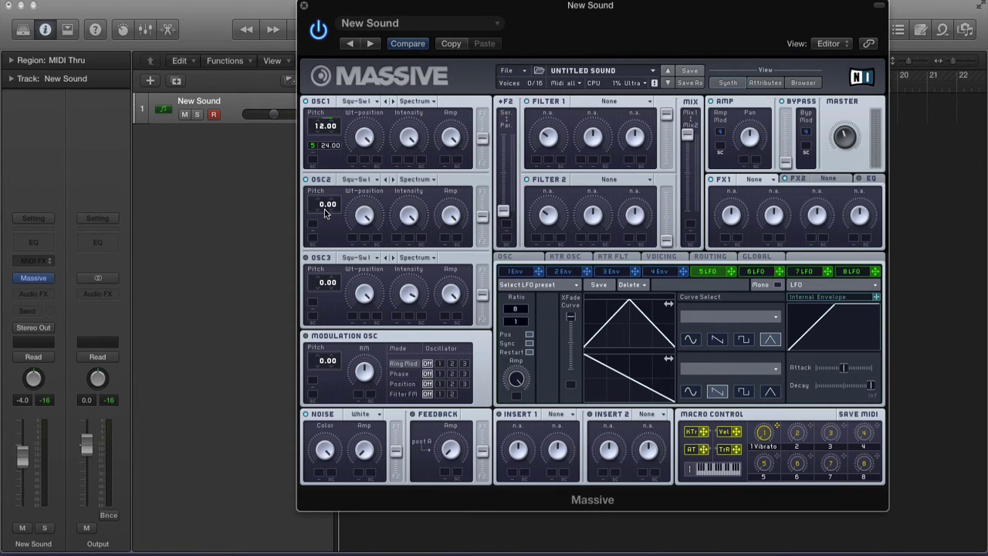
# - Modulate OSC2's pitch with LFO 5 by 24.00 and choose the AdditivOctaves wavetable for OSC1
pyautogui.moveTo(729, 271); pyautogui.dragTo(331, 218)
pyautogui.click(357, 103)
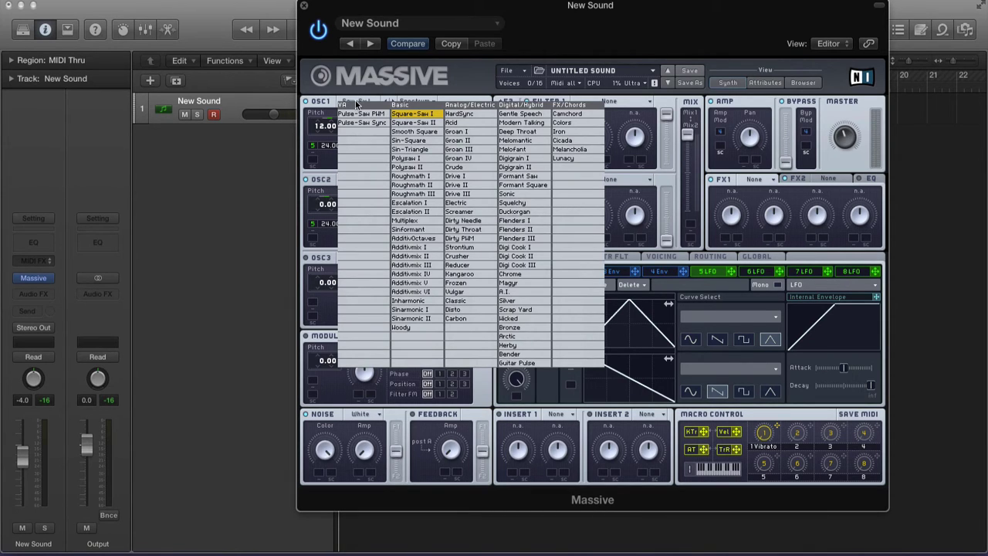
pyautogui.click(420, 239)
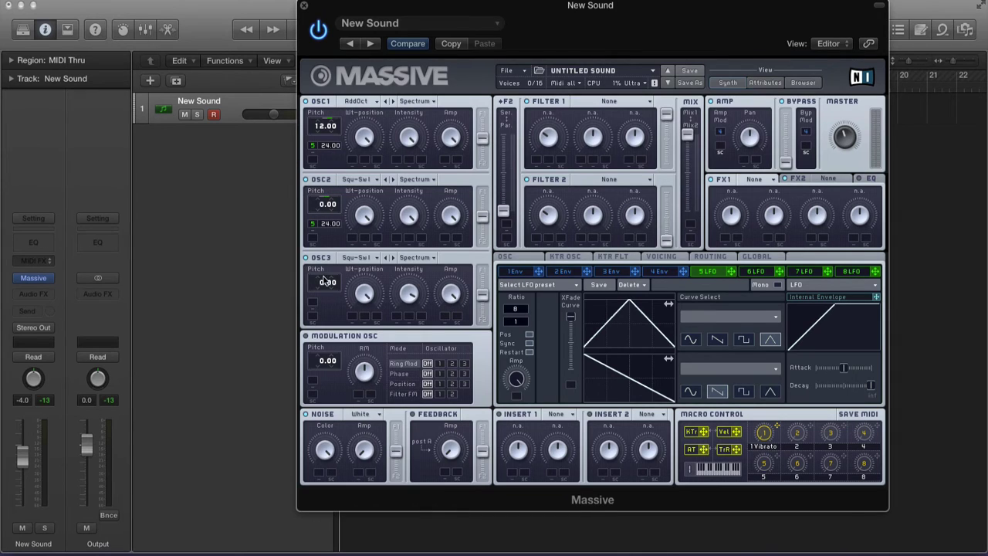
# - Set OSC3's pitch to 7.00, choose the Additivmix I wavetable for it, and start playback
pyautogui.moveTo(325, 279); pyautogui.dragTo(322, 289)
pyautogui.click(356, 258)
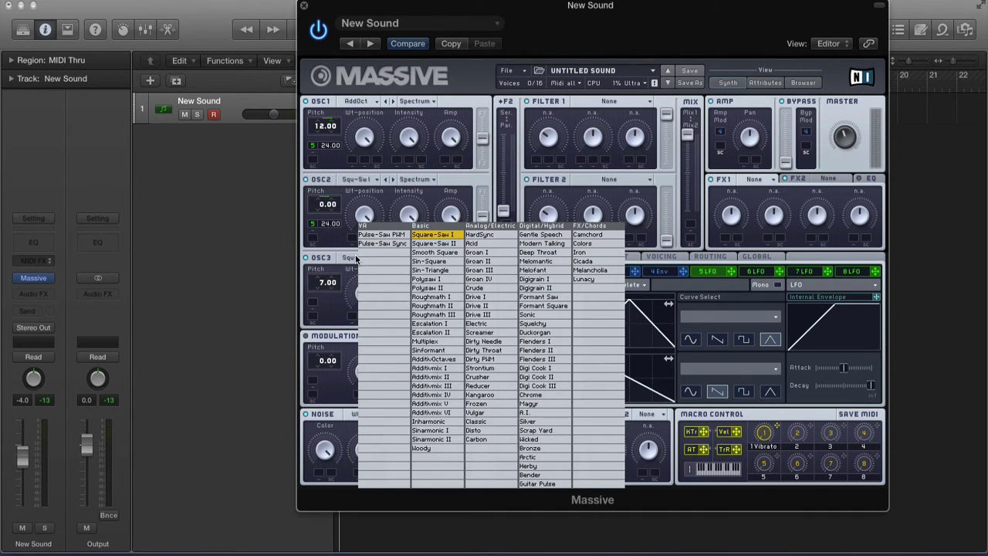
pyautogui.click(426, 368)
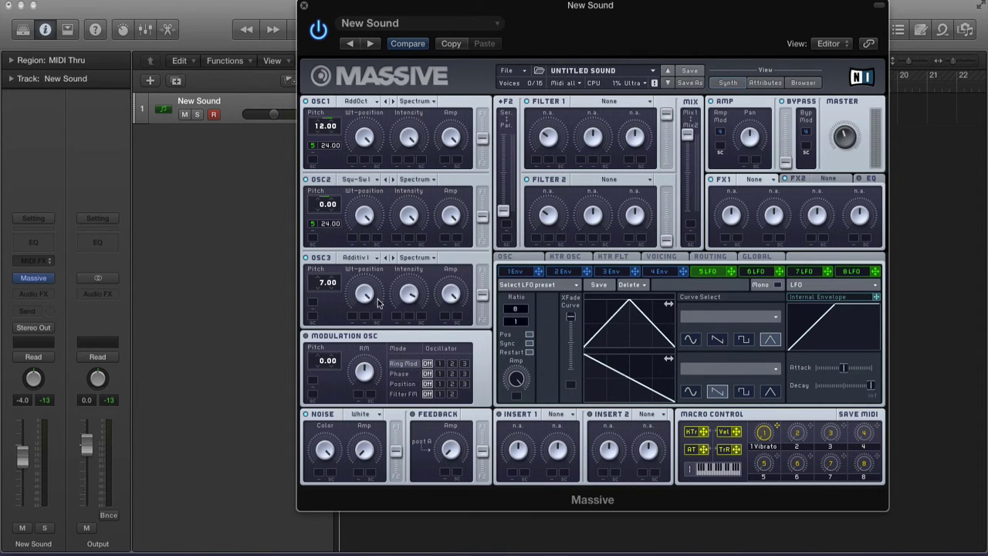
pyautogui.press('space')
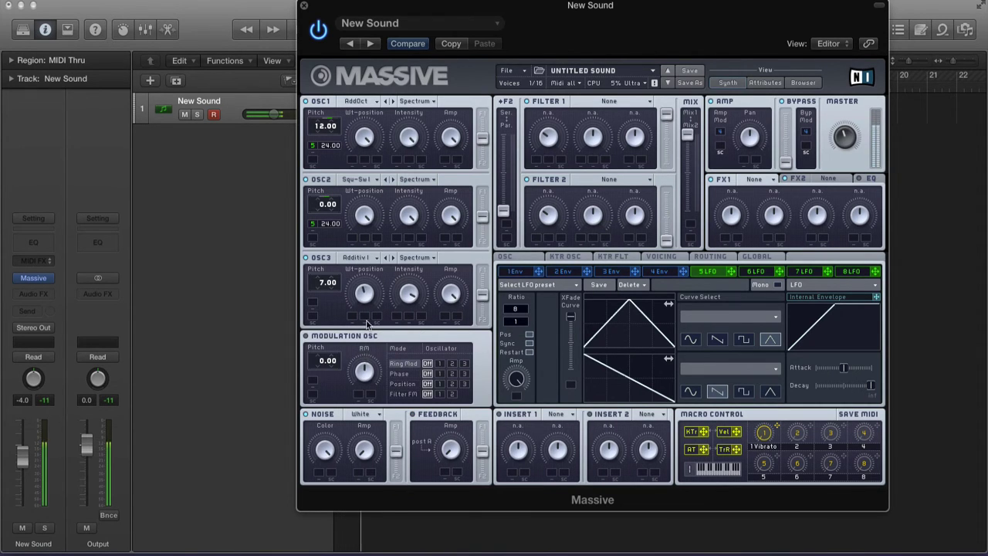
# - Modulate OSC3's pitch with LFO 5 by 24.00 and step its wavetable forward to Additivmix V
pyautogui.moveTo(730, 274); pyautogui.dragTo(316, 304)
pyautogui.click(391, 258)
pyautogui.click(391, 258)
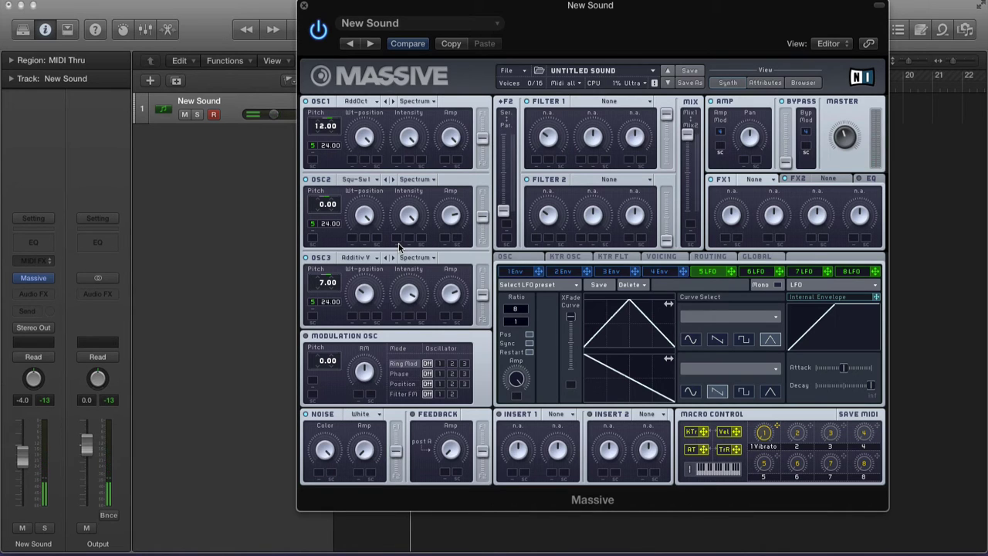
# - Switch OSC2 to Formant mode and lower its intensity
pyautogui.click(416, 180)
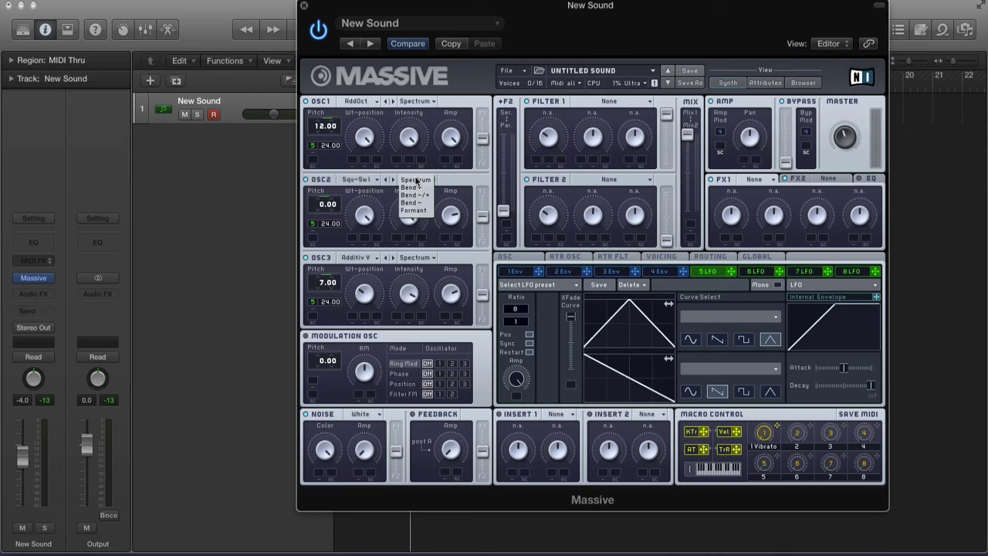
pyautogui.click(419, 211)
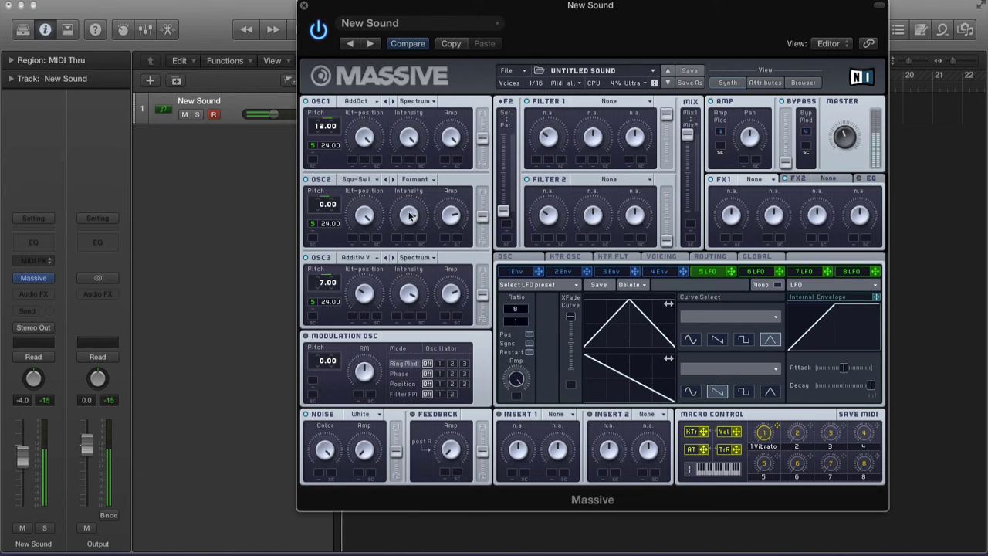
pyautogui.moveTo(408, 235)
pyautogui.mouseDown()
pyautogui.moveTo(409, 254)
pyautogui.moveTo(410, 226)
pyautogui.mouseUp()
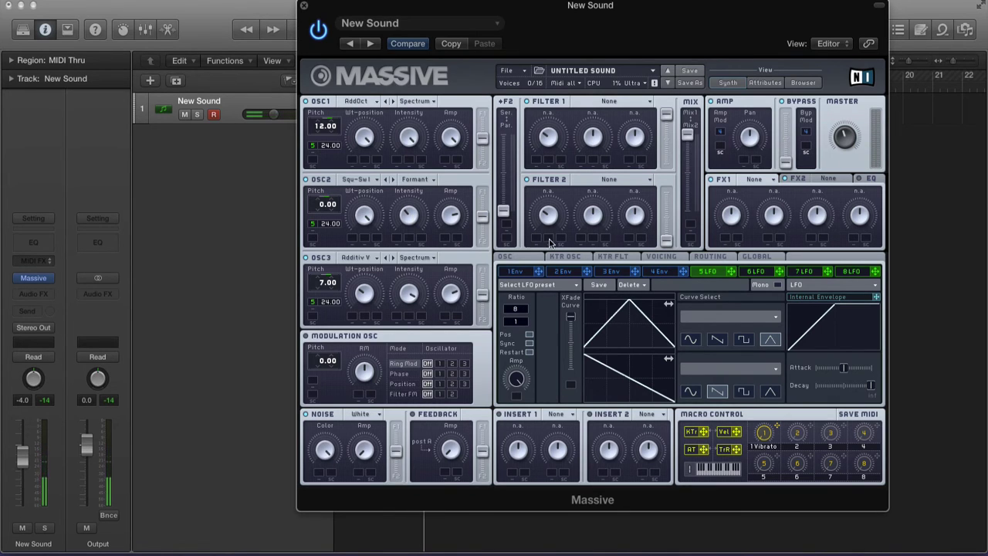
# - View envelope 4, set the voicing's Unisono count to 16, and play the result
pyautogui.click(662, 273)
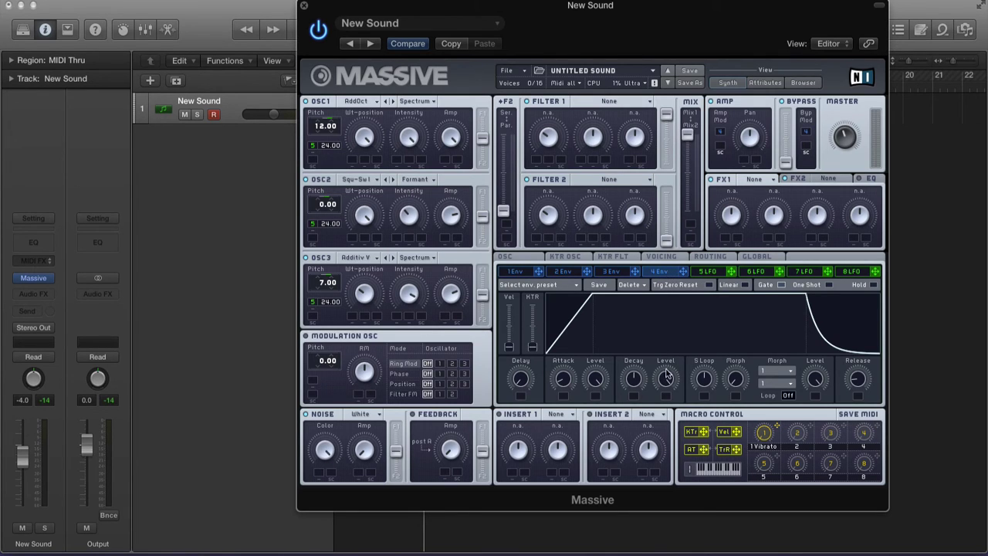
pyautogui.click(662, 257)
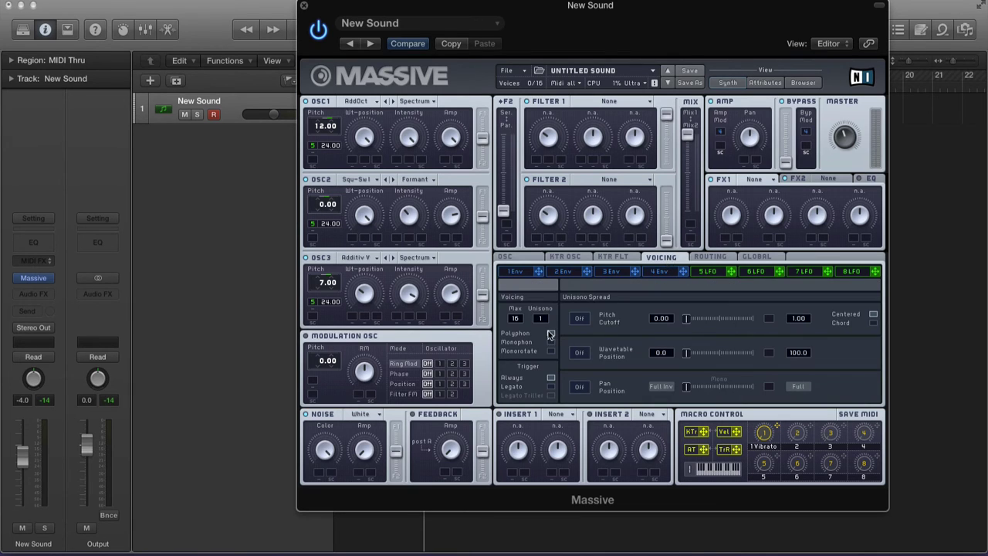
pyautogui.moveTo(541, 315)
pyautogui.mouseDown()
pyautogui.moveTo(543, 276)
pyautogui.moveTo(545, 317)
pyautogui.mouseUp()
pyautogui.press('space')
# - Turn on the unison Pitch Cutoff spread with an upper value of 0.05 and its slider just past the middle
pyautogui.click(580, 320)
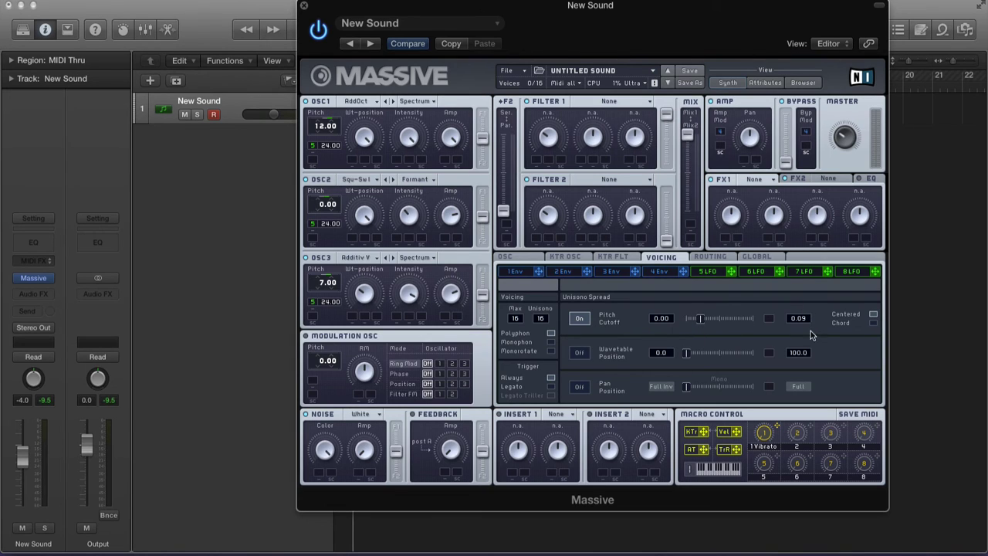
pyautogui.moveTo(687, 318); pyautogui.dragTo(761, 324)
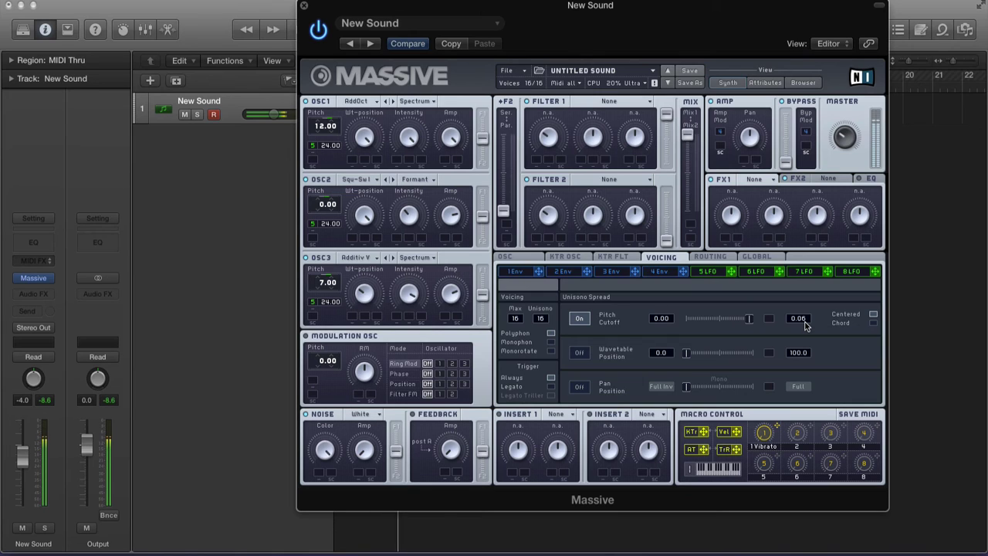
pyautogui.moveTo(750, 321); pyautogui.dragTo(728, 323)
pyautogui.moveTo(808, 317); pyautogui.dragTo(808, 318)
pyautogui.press('space')
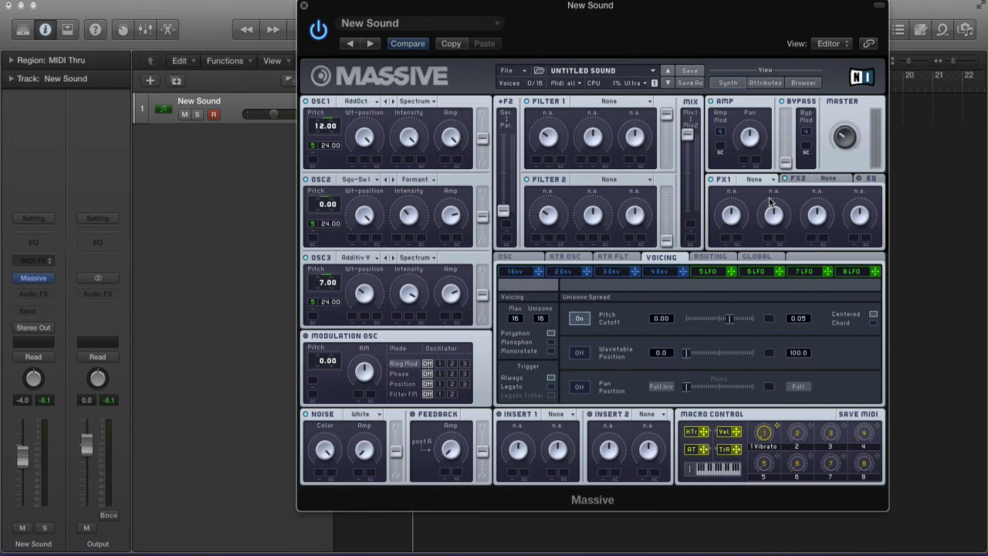
# - Load the C Tube effect into FX1 and play the sound through it
pyautogui.click(764, 179)
pyautogui.click(769, 301)
pyautogui.press('space')
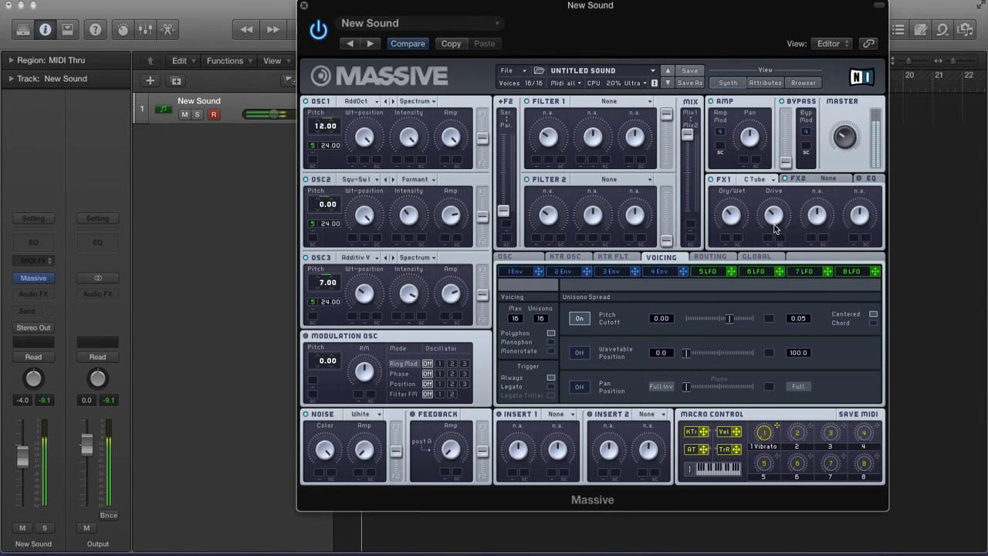
# - Load the Reverb effect into FX2 and switch on the EQ
pyautogui.click(832, 179)
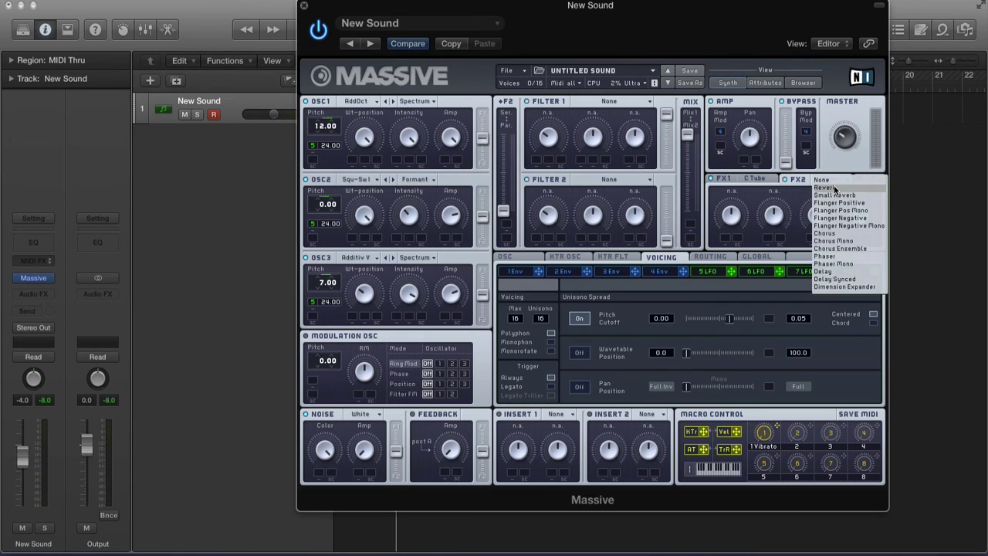
pyautogui.click(834, 188)
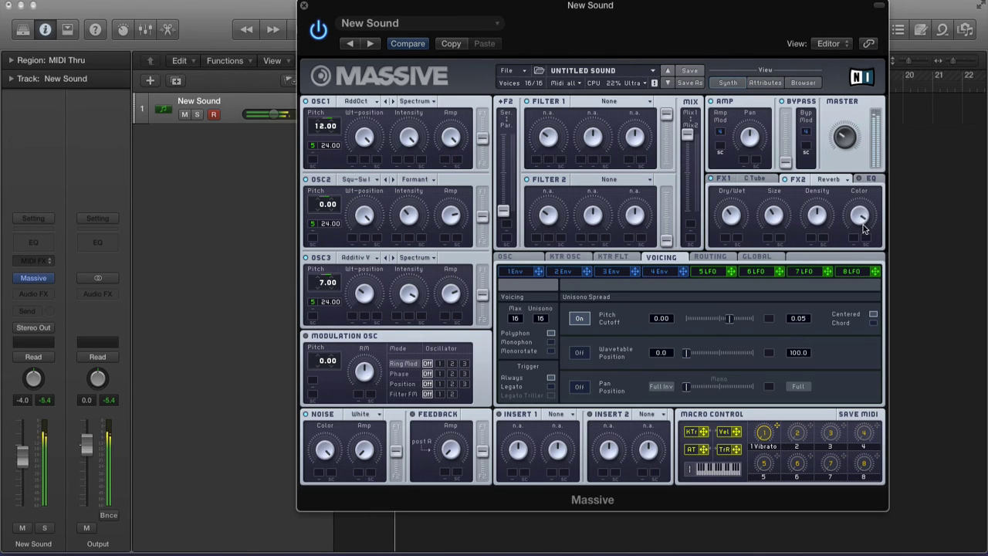
pyautogui.click(860, 180)
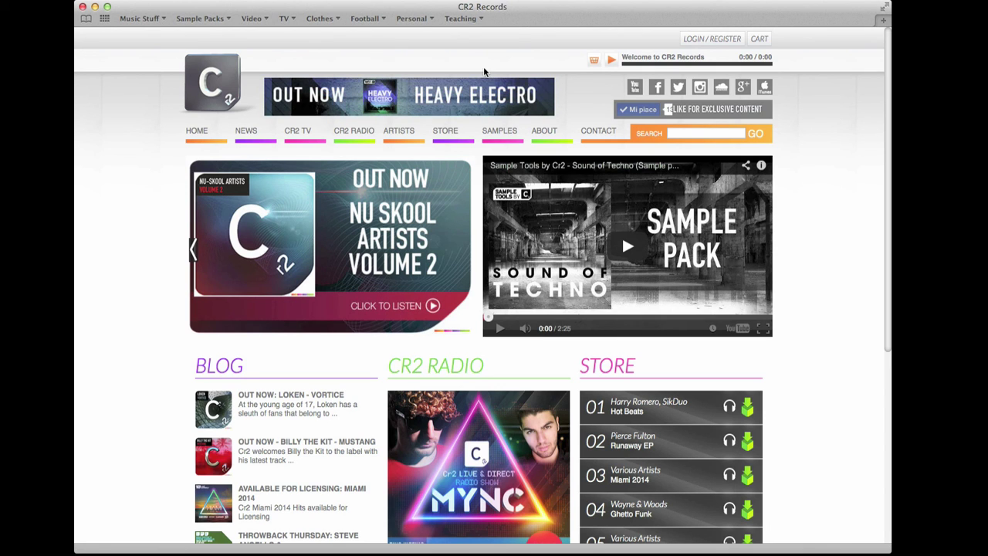
# - Switch to the CR2 Records website and open the Studio section of its store
pyautogui.click(445, 133)
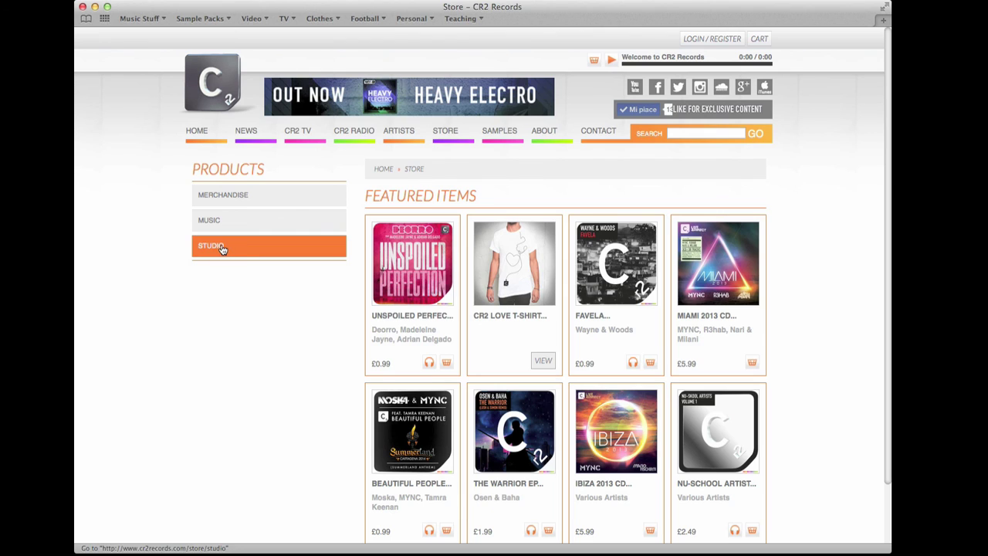
pyautogui.click(221, 247)
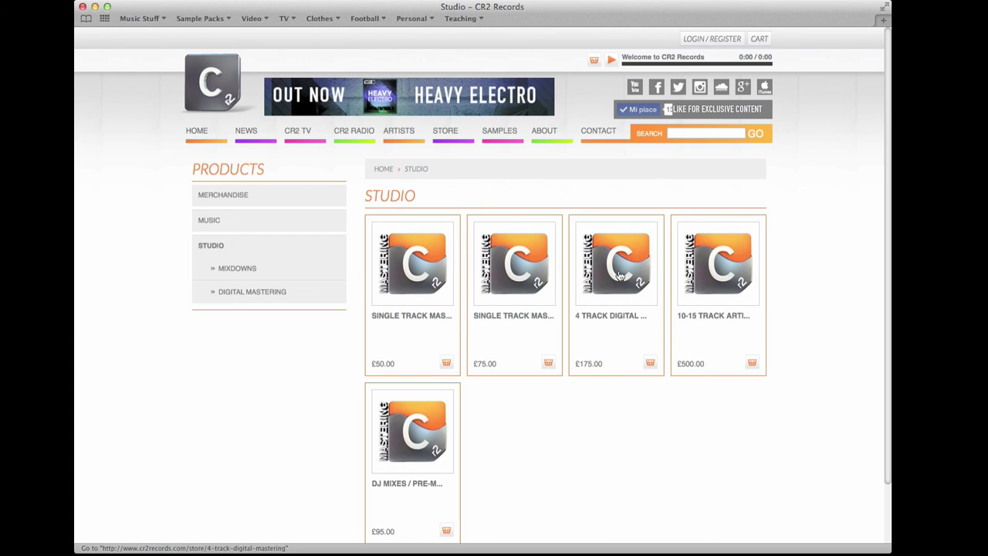